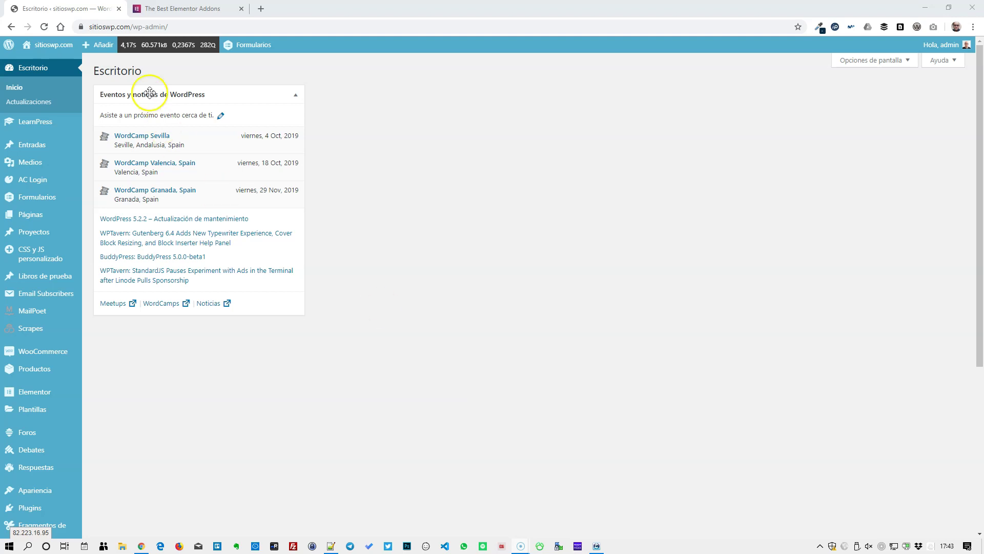
Step: Create a new page in a separate browser tab, title it "Página de pruebas" and save it as a draft
{"action": "mouse_move", "coordinate": [100, 45]}
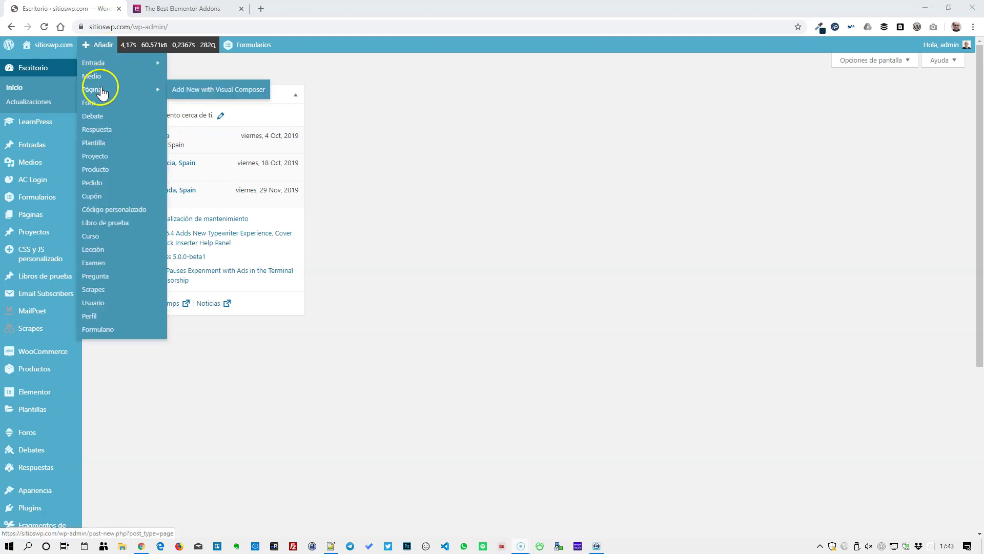
{"action": "middle_click", "coordinate": [102, 91]}
{"action": "left_click", "coordinate": [180, 9]}
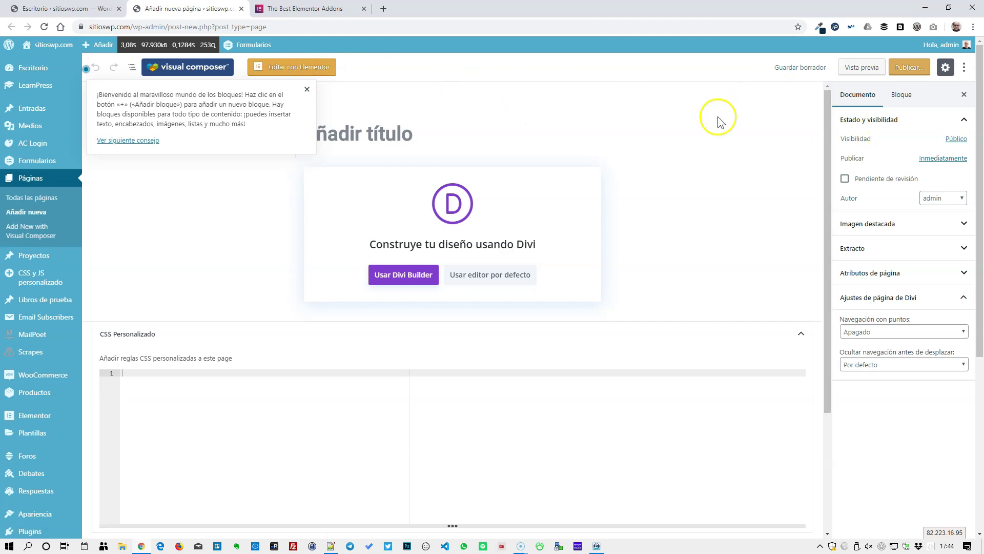
{"action": "left_click", "coordinate": [368, 139]}
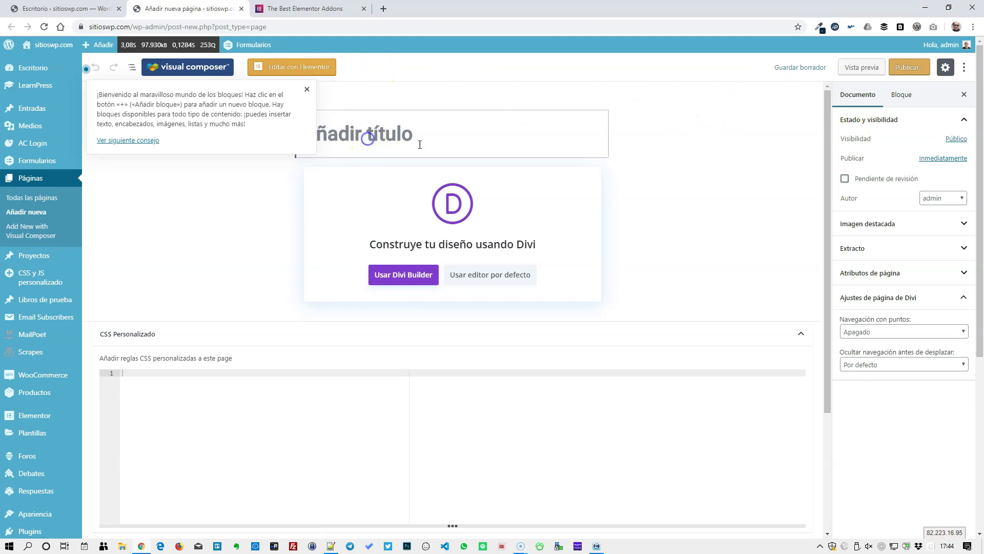
{"action": "type", "text": "Página de pru"}
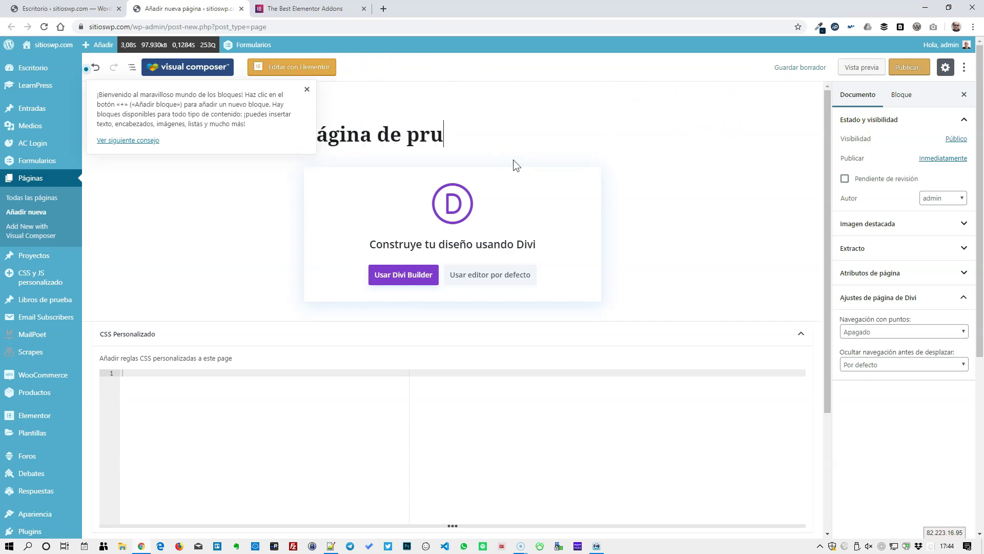
{"action": "type", "text": "ebas"}
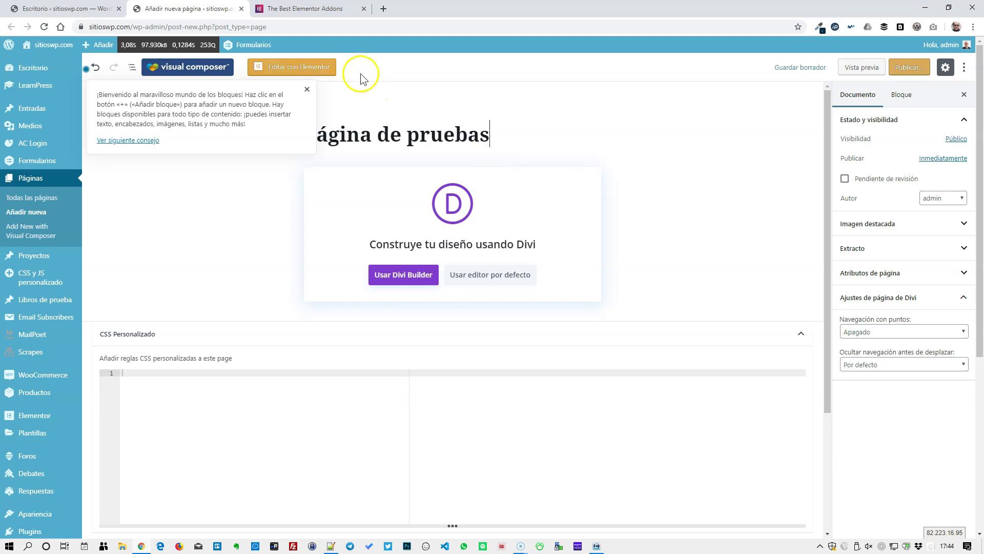
{"action": "left_click", "coordinate": [795, 67]}
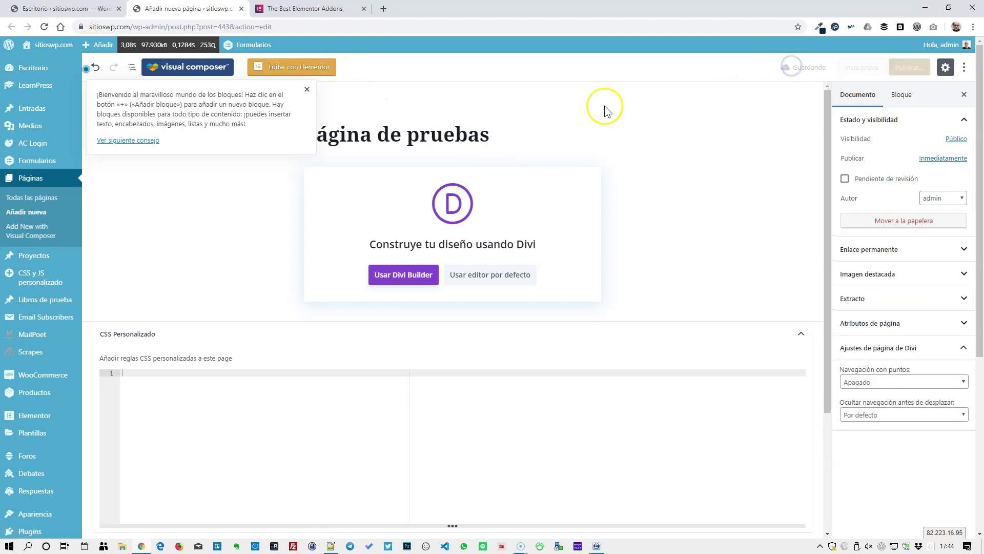
Step: Open the page in the Elementor editor and look through the full-page templates in its template library
{"action": "left_click", "coordinate": [307, 68]}
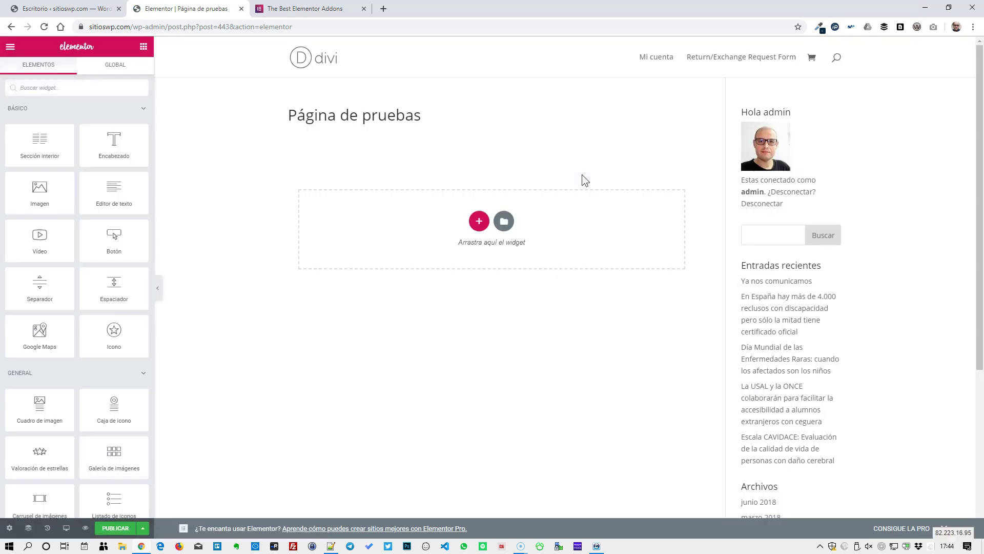
{"action": "left_click", "coordinate": [505, 222]}
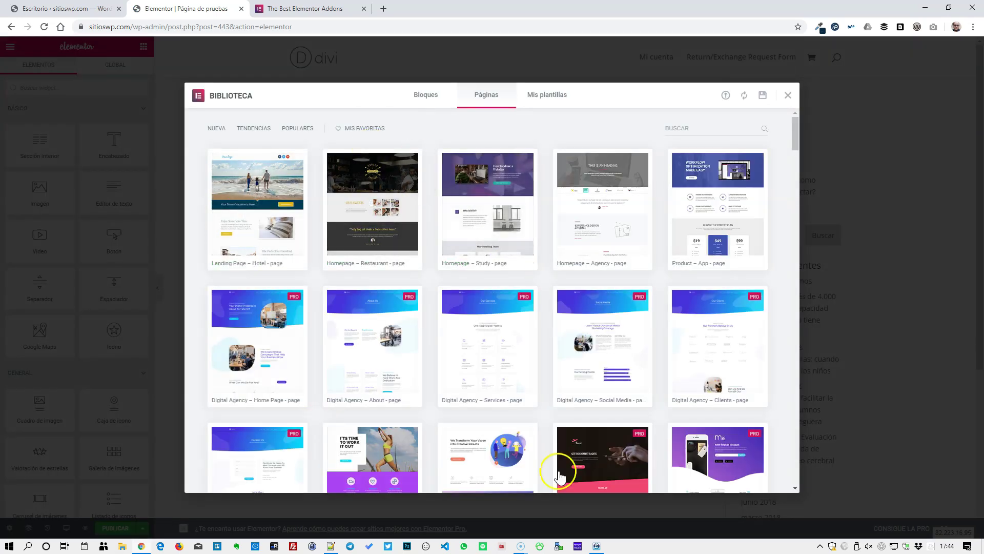
{"action": "scroll", "coordinate": [672, 343], "scroll_direction": "down", "scroll_amount": 12}
{"action": "scroll", "coordinate": [605, 293], "scroll_direction": "up", "scroll_amount": 3}
{"action": "scroll", "coordinate": [607, 288], "scroll_direction": "down", "scroll_amount": 10}
{"action": "scroll", "coordinate": [610, 300], "scroll_direction": "down", "scroll_amount": 20}
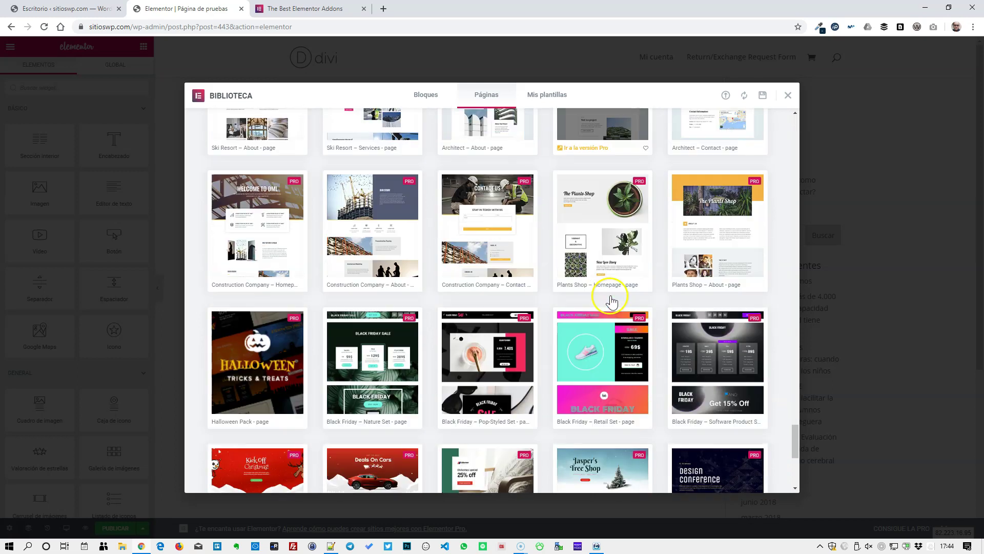
{"action": "left_click_drag", "start_coordinate": [795, 440], "coordinate": [793, 241]}
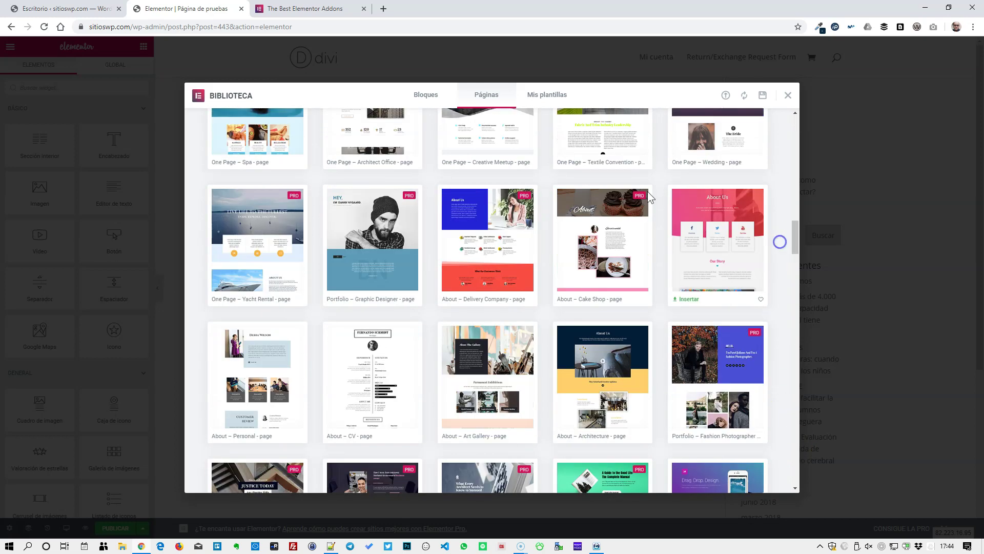
Step: Filter the library's block templates by the Call To Action category, look through them and close the library
{"action": "left_click", "coordinate": [430, 100]}
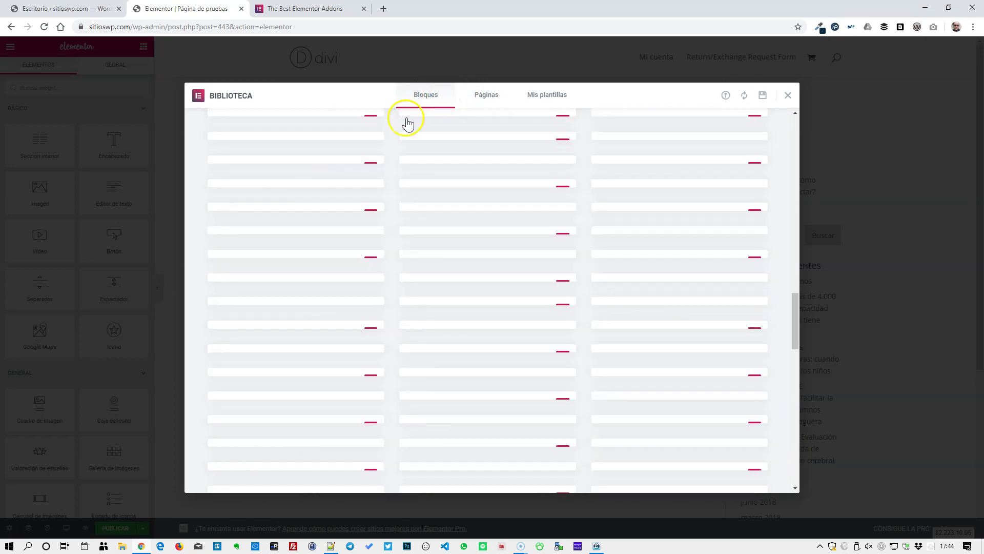
{"action": "scroll", "coordinate": [365, 227], "scroll_direction": "down", "scroll_amount": 1}
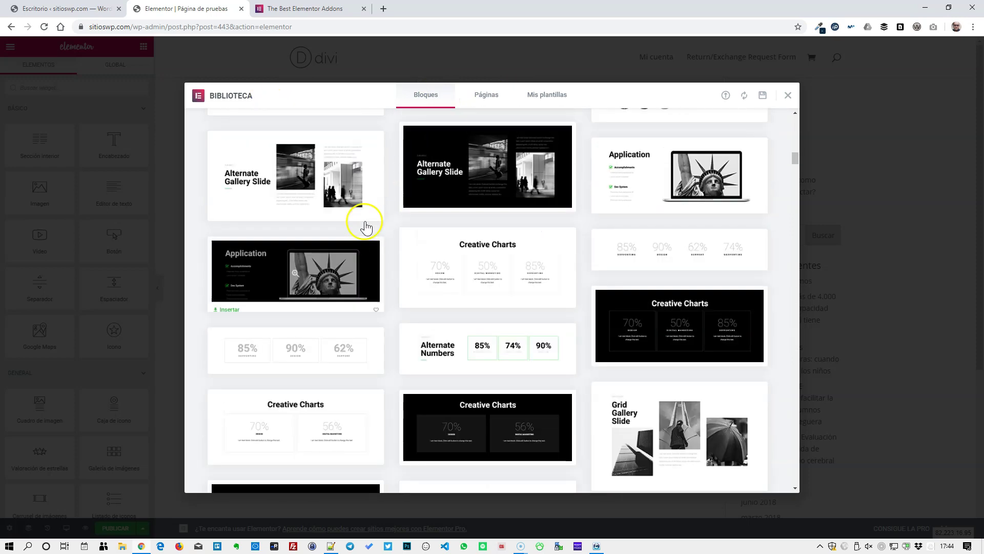
{"action": "scroll", "coordinate": [366, 228], "scroll_direction": "up", "scroll_amount": 5}
{"action": "left_click", "coordinate": [251, 131]}
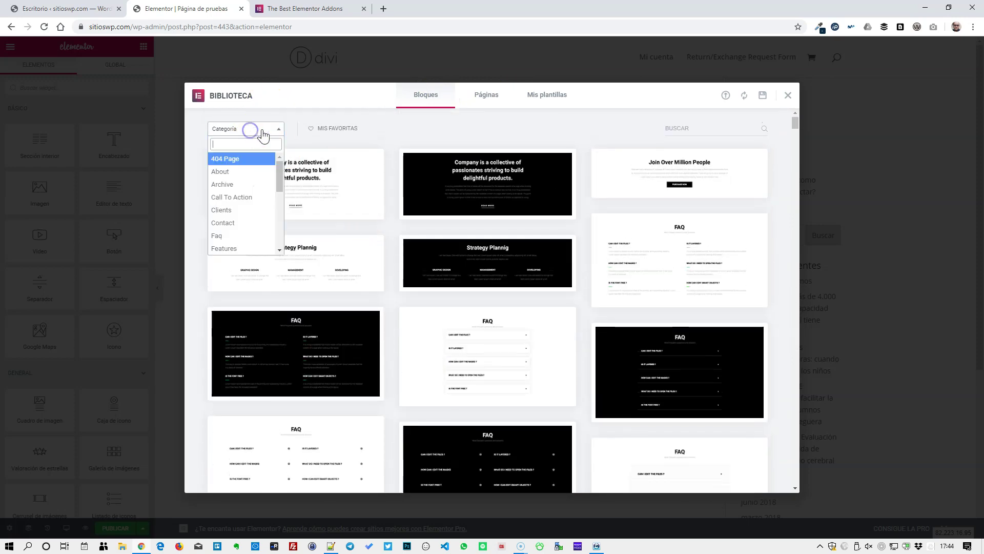
{"action": "left_click", "coordinate": [254, 197]}
{"action": "scroll", "coordinate": [480, 320], "scroll_direction": "down", "scroll_amount": 1}
{"action": "scroll", "coordinate": [481, 320], "scroll_direction": "down", "scroll_amount": 10}
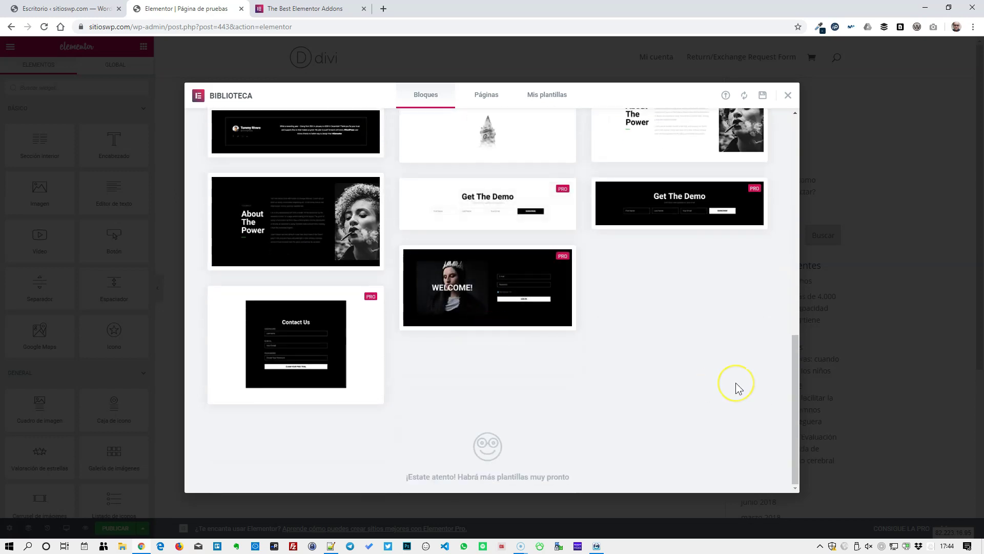
{"action": "scroll", "coordinate": [737, 383], "scroll_direction": "up", "scroll_amount": 10}
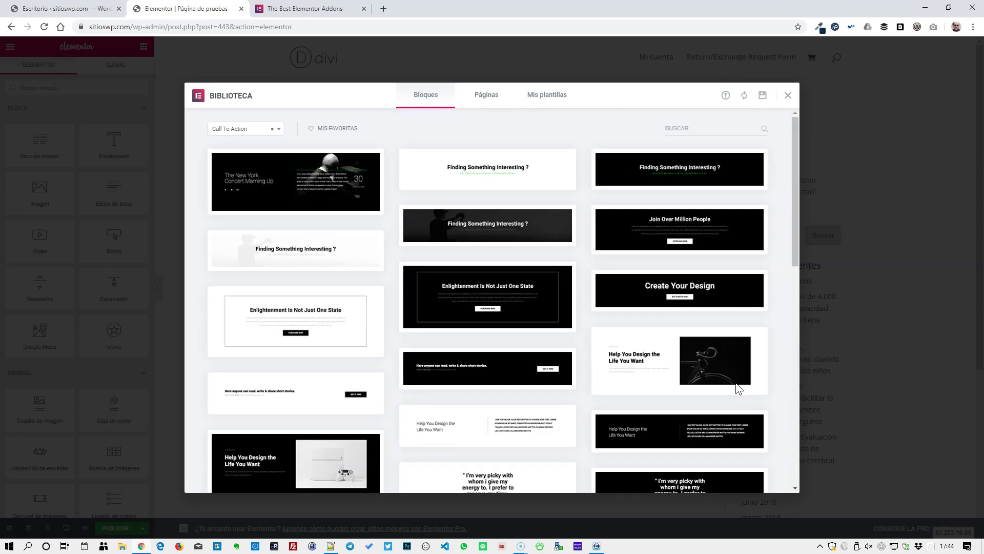
{"action": "left_click", "coordinate": [790, 95]}
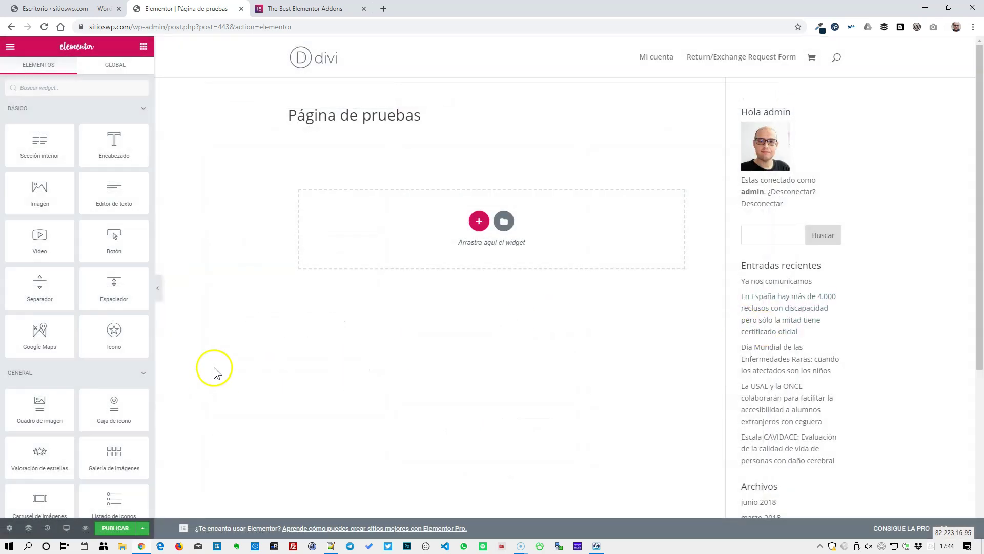
Step: Look at the Envato Elements entry on Elementor's third-party add-ons page, then return to the WordPress dashboard
{"action": "left_click", "coordinate": [285, 7]}
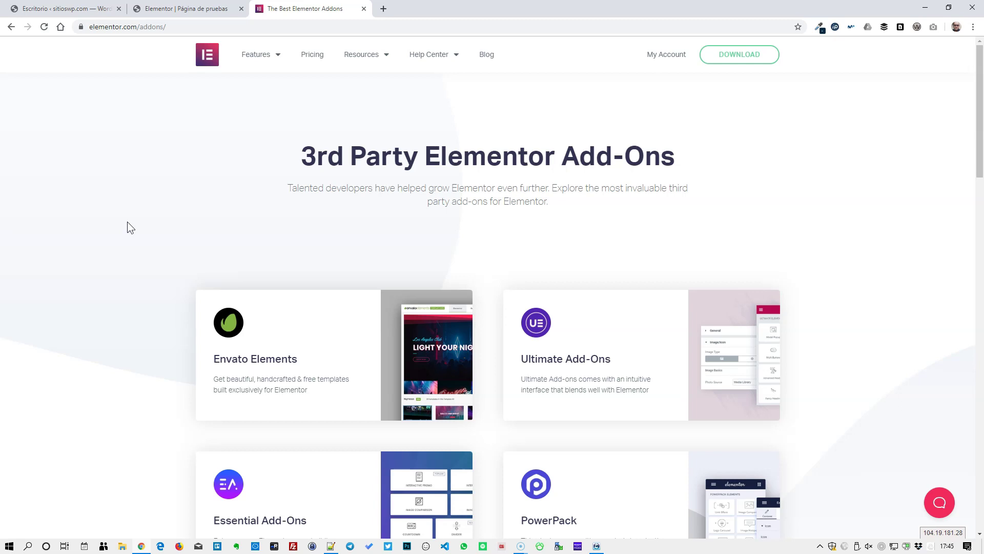
{"action": "scroll", "coordinate": [130, 221], "scroll_direction": "down", "scroll_amount": 3}
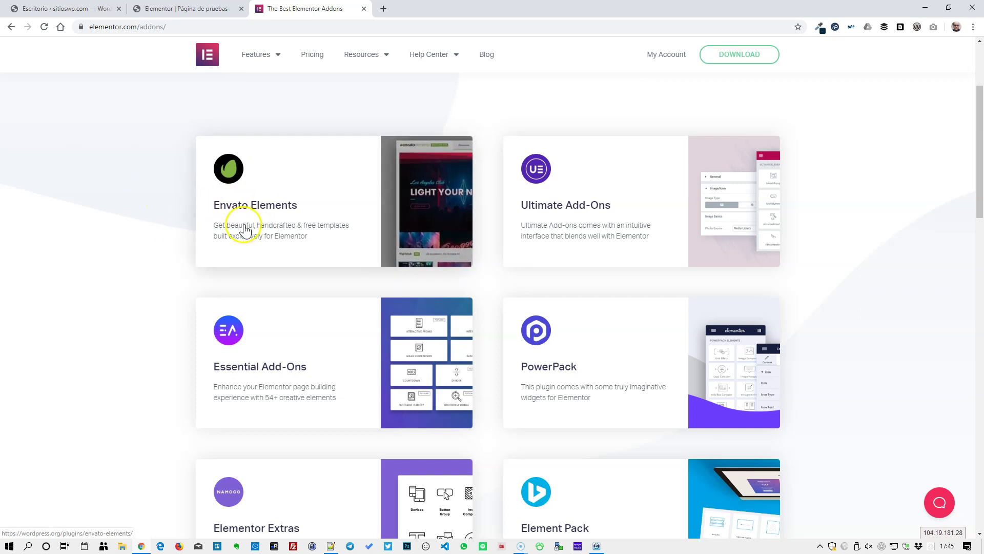
{"action": "left_click", "coordinate": [185, 8]}
{"action": "left_click", "coordinate": [77, 9]}
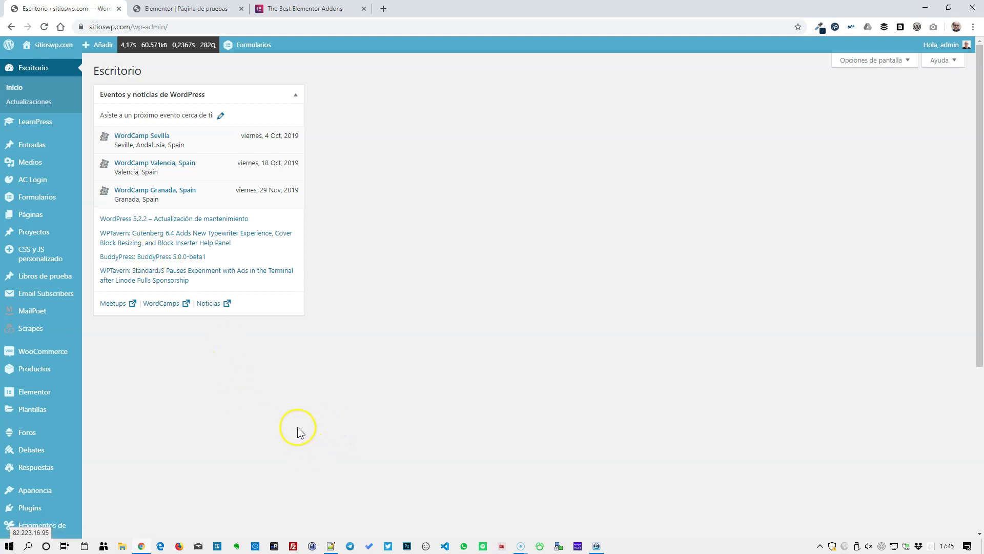
Step: Search for "envato" on the page for adding new plugins
{"action": "scroll", "coordinate": [312, 427], "scroll_direction": "down", "scroll_amount": 2}
{"action": "mouse_move", "coordinate": [38, 403]}
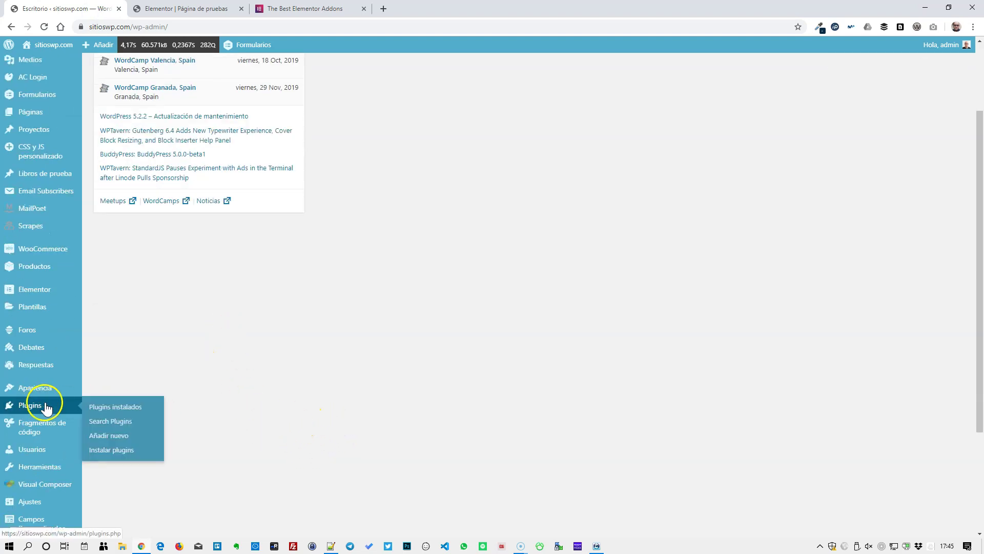
{"action": "left_click", "coordinate": [119, 437]}
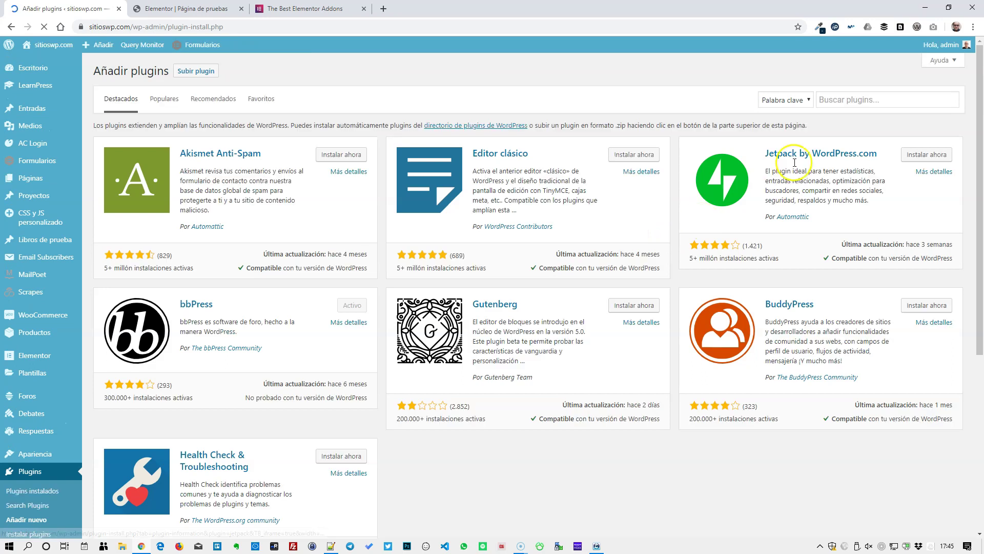
{"action": "left_click", "coordinate": [840, 100]}
{"action": "type", "text": "envato"}
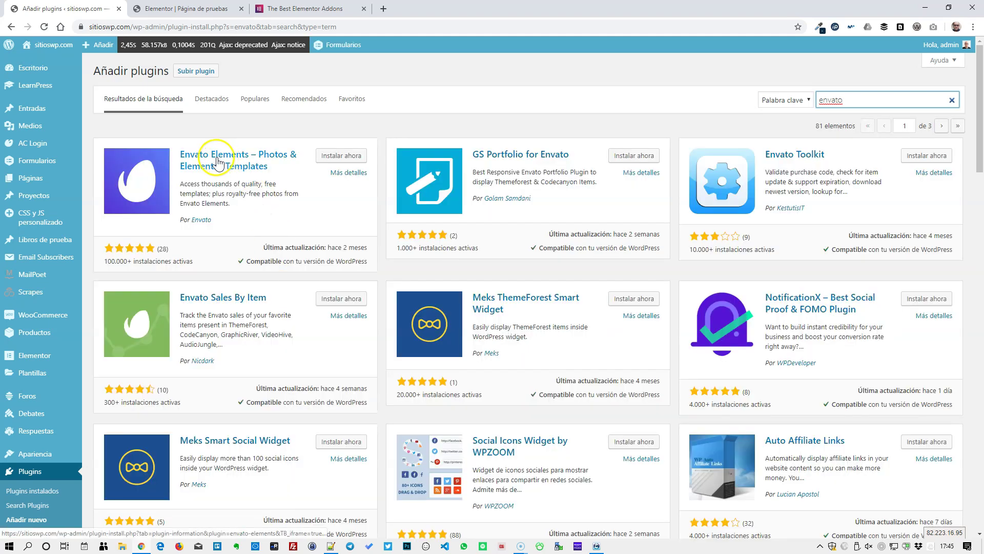
Step: Install and activate the "Envato Elements – Photos & Elementor Templates" plugin and go back to the dashboard
{"action": "left_click", "coordinate": [343, 157]}
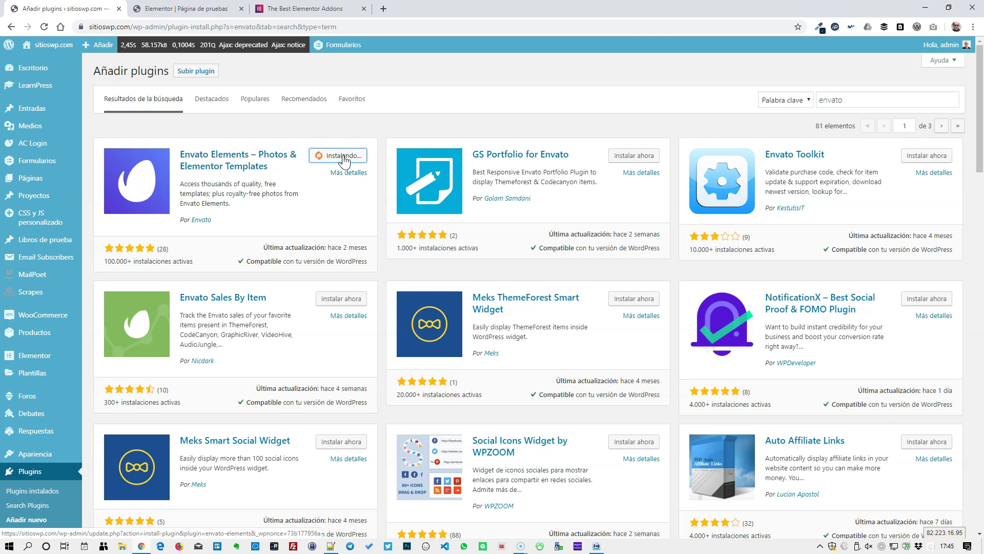
{"action": "left_click", "coordinate": [348, 155]}
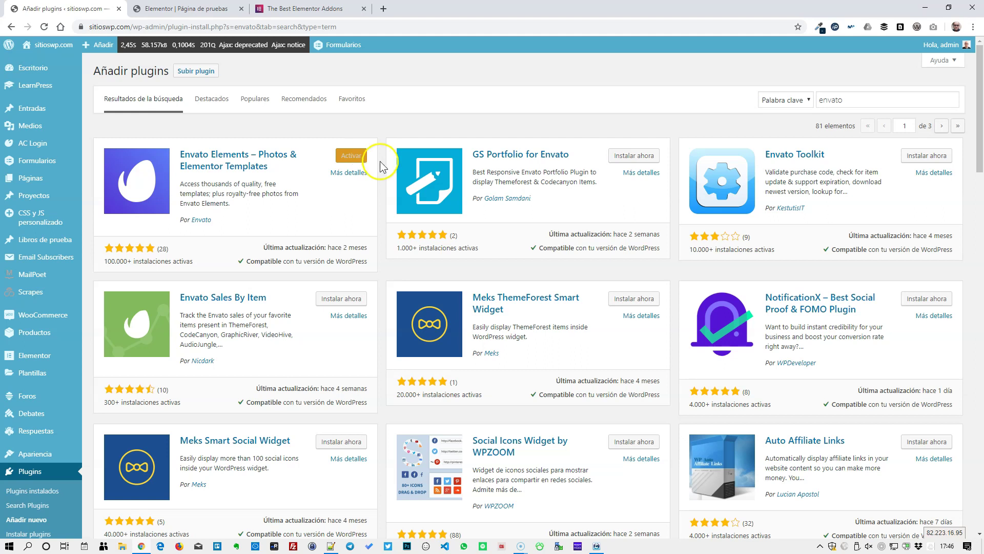
{"action": "scroll", "coordinate": [379, 163], "scroll_direction": "down", "scroll_amount": 2}
{"action": "scroll", "coordinate": [352, 187], "scroll_direction": "down", "scroll_amount": 2}
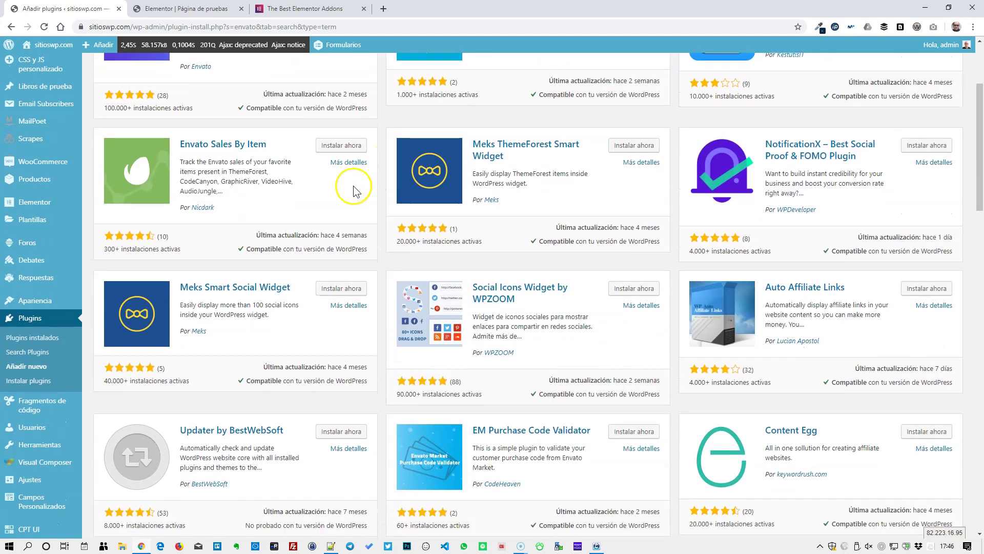
{"action": "scroll", "coordinate": [352, 187], "scroll_direction": "up", "scroll_amount": 5}
{"action": "left_click", "coordinate": [260, 117]}
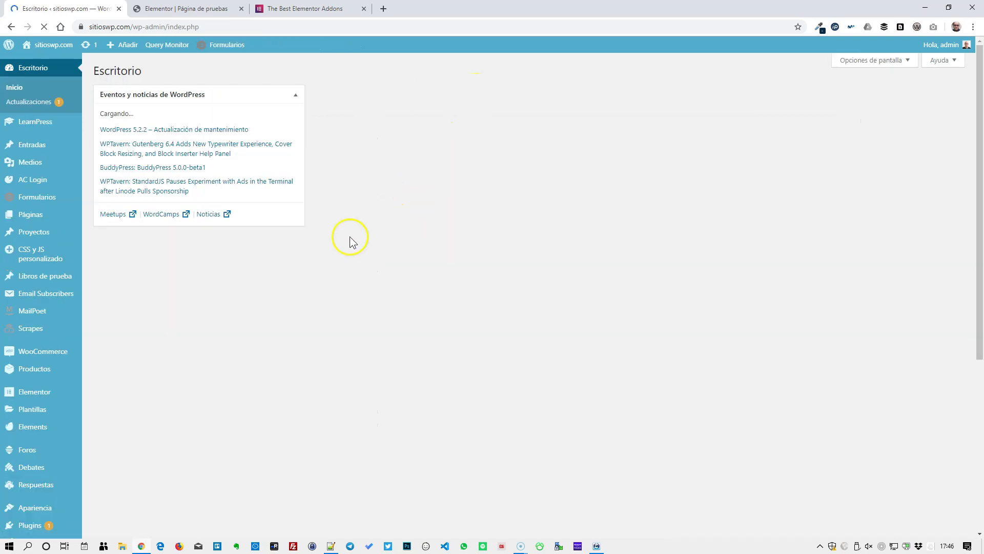
Step: Open Envato Elements, accept its terms, opt in to promo emails and continue with the prefilled e-mail address
{"action": "scroll", "coordinate": [333, 244], "scroll_direction": "down", "scroll_amount": 5}
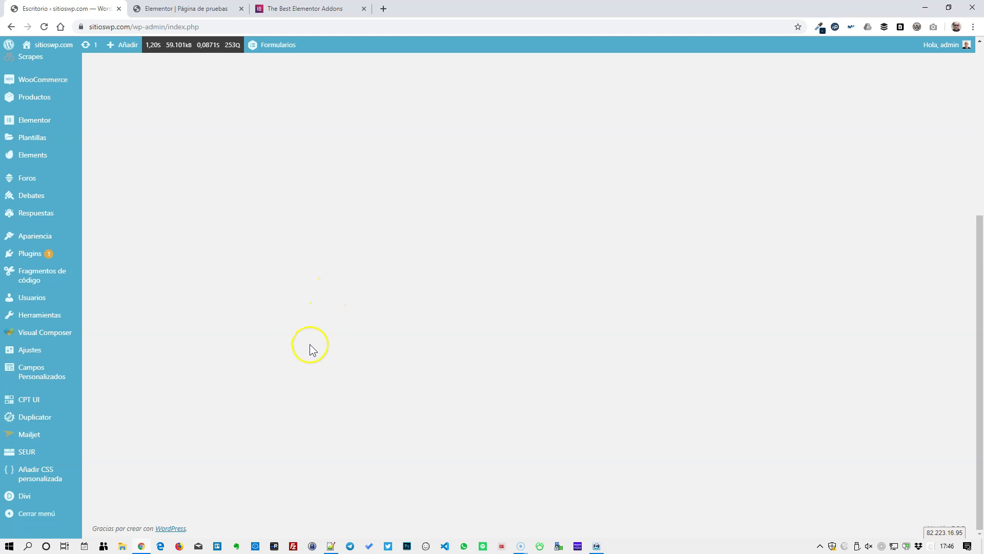
{"action": "left_click", "coordinate": [40, 159]}
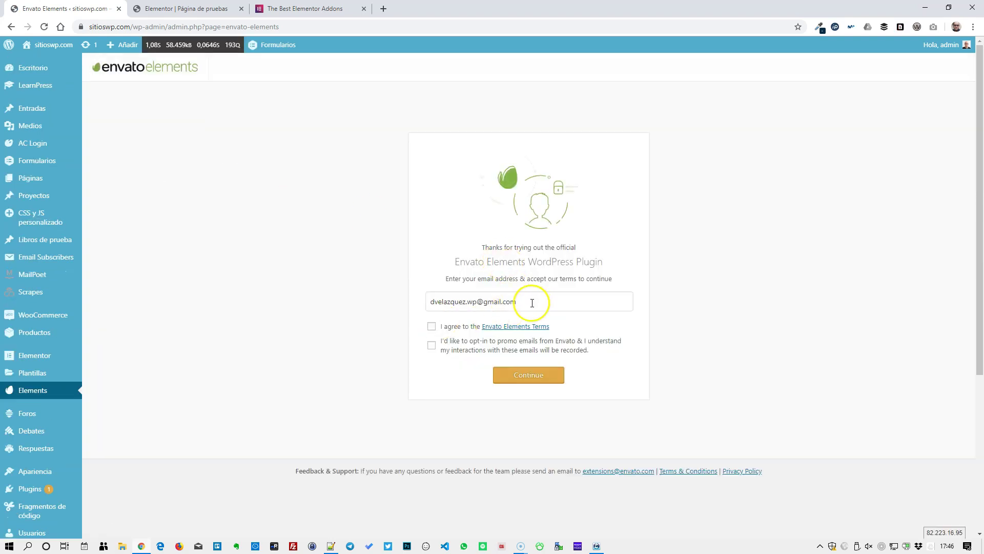
{"action": "left_click", "coordinate": [431, 326]}
{"action": "left_click", "coordinate": [431, 345]}
{"action": "left_click", "coordinate": [531, 376]}
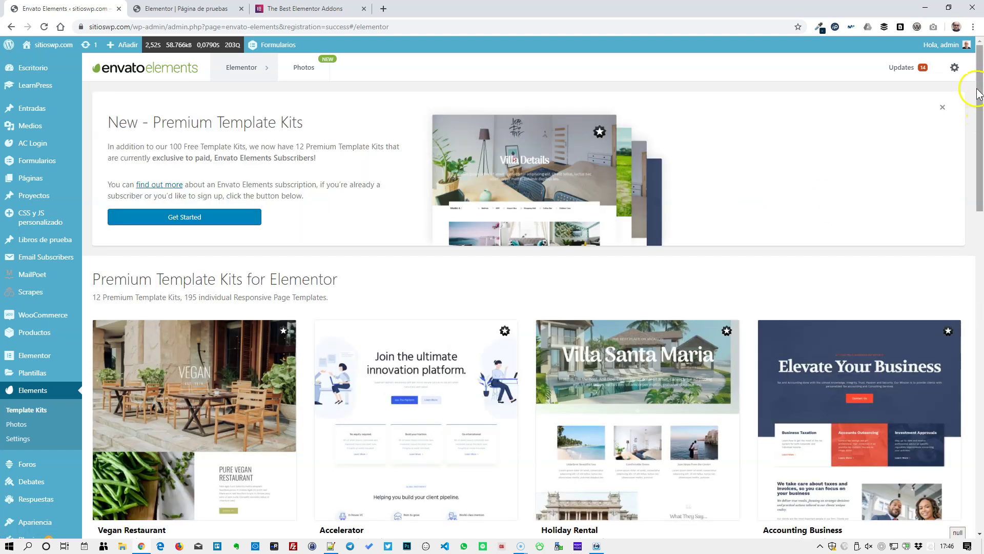
Step: Dismiss the Premium Template Kits banner and examine the free template kits for Elementor and their page template counts
{"action": "left_click", "coordinate": [943, 110]}
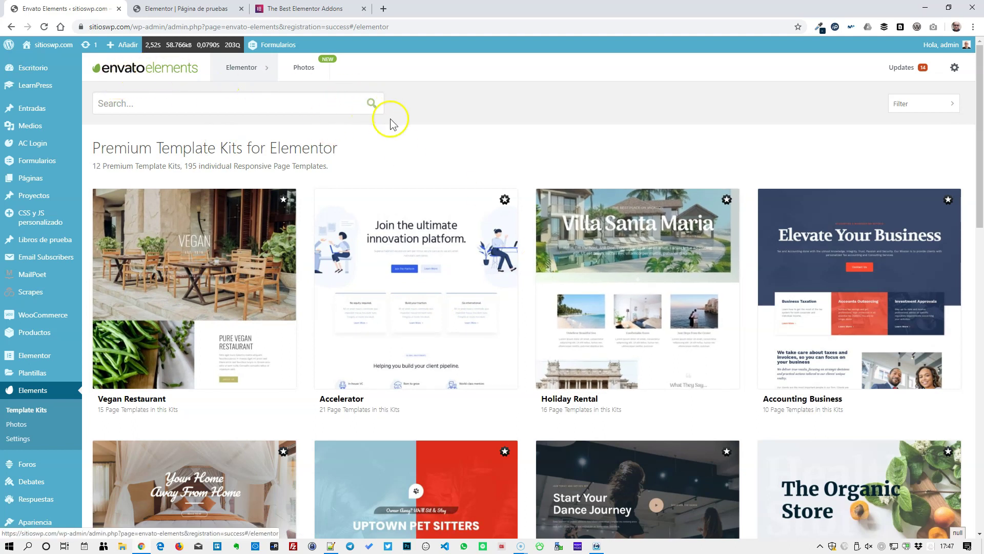
{"action": "scroll", "coordinate": [464, 169], "scroll_direction": "down", "scroll_amount": 15}
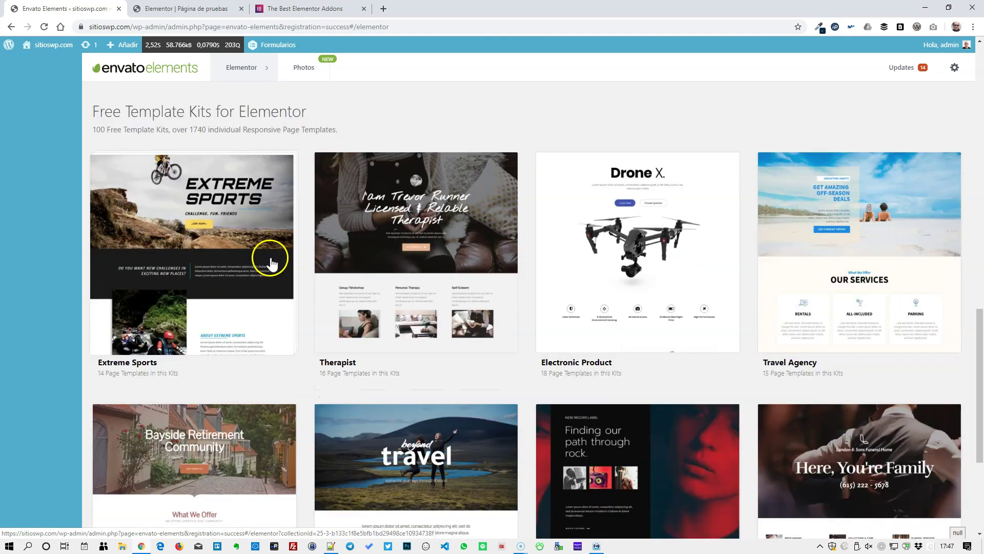
{"action": "scroll", "coordinate": [268, 258], "scroll_direction": "down", "scroll_amount": 2}
{"action": "scroll", "coordinate": [273, 310], "scroll_direction": "down", "scroll_amount": 3}
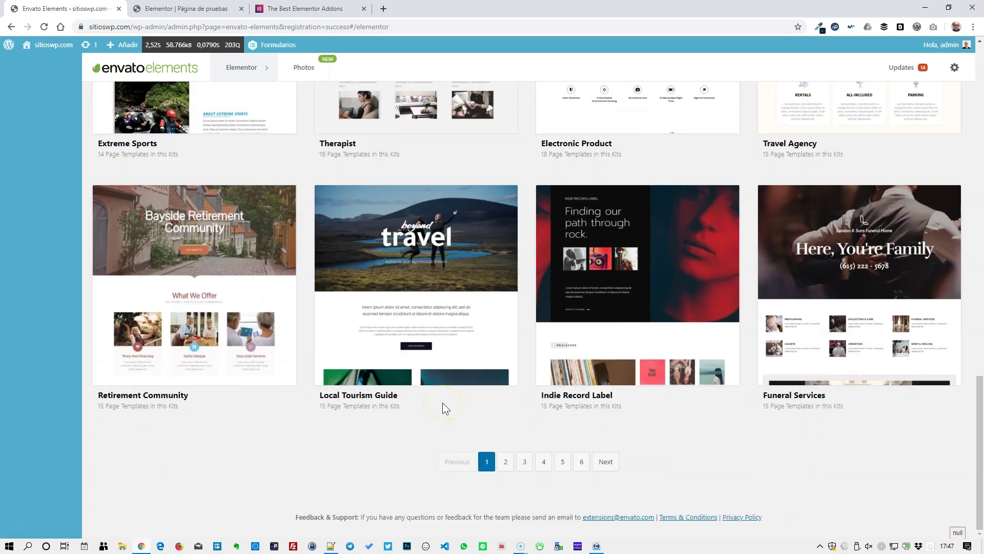
{"action": "scroll", "coordinate": [277, 446], "scroll_direction": "up", "scroll_amount": 4}
{"action": "scroll", "coordinate": [294, 434], "scroll_direction": "up", "scroll_amount": 1}
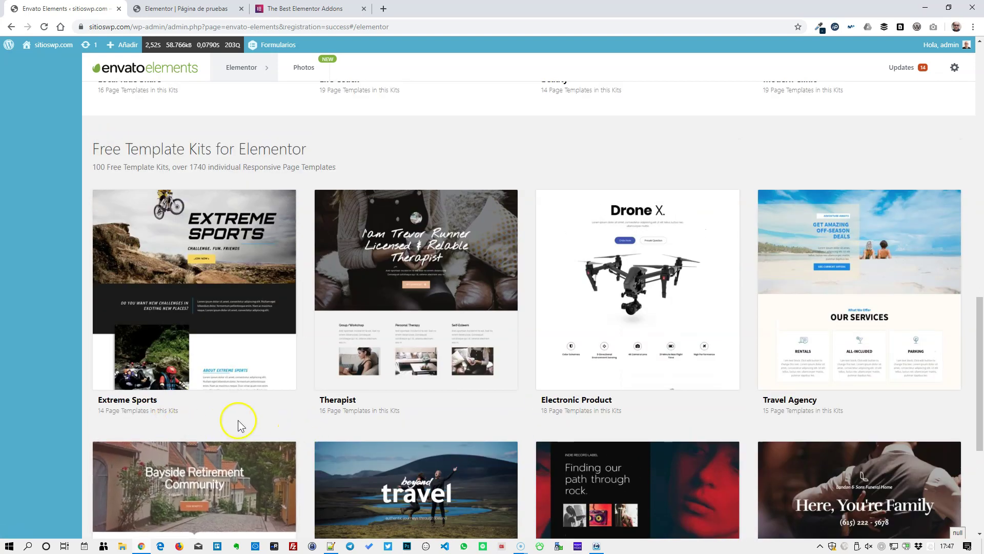
{"action": "left_click_drag", "start_coordinate": [550, 421], "coordinate": [614, 428]}
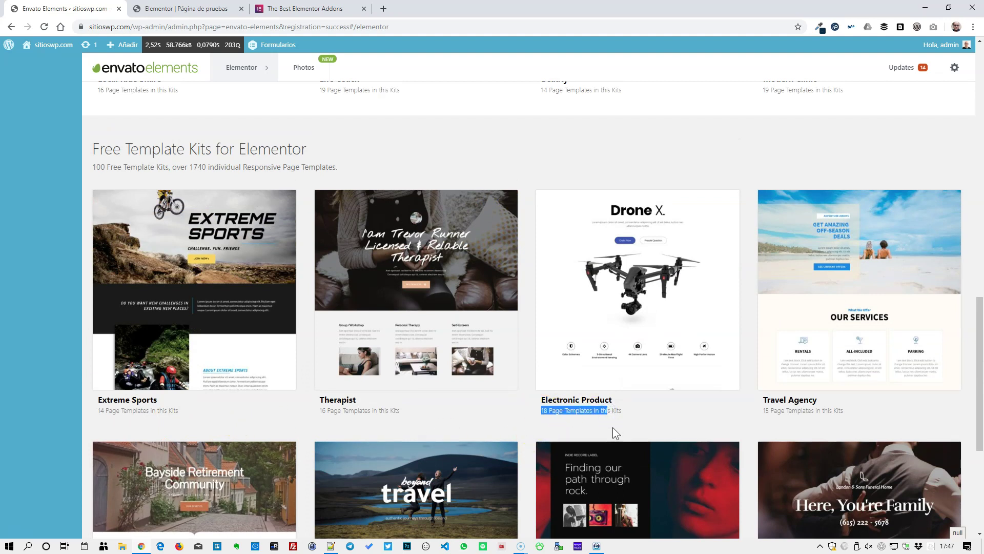
{"action": "left_click", "coordinate": [595, 424]}
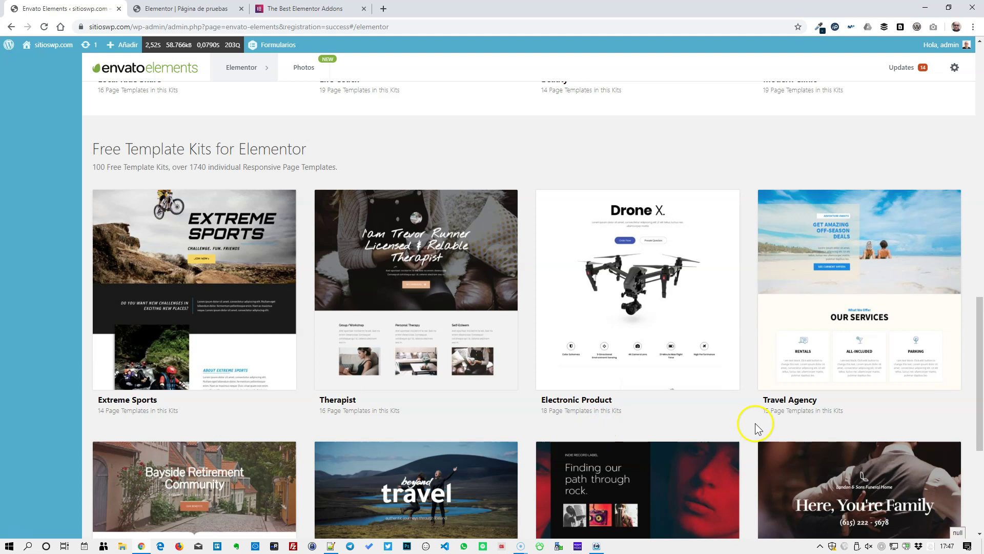
Step: Open the Travel Agency template kit, examine the preview of its Home 1 template and return to the kit
{"action": "left_click", "coordinate": [853, 313]}
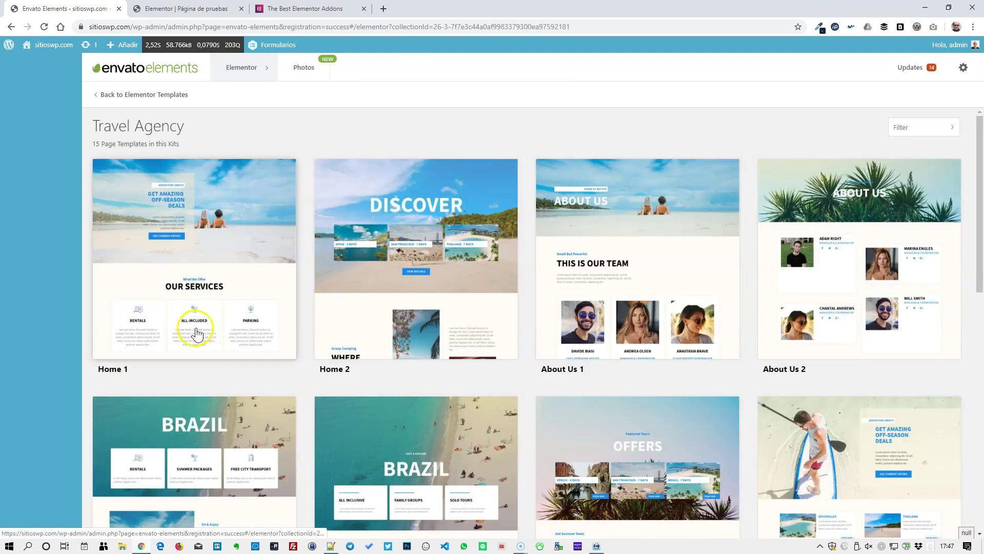
{"action": "left_click", "coordinate": [214, 274]}
{"action": "scroll", "coordinate": [310, 321], "scroll_direction": "down", "scroll_amount": 8}
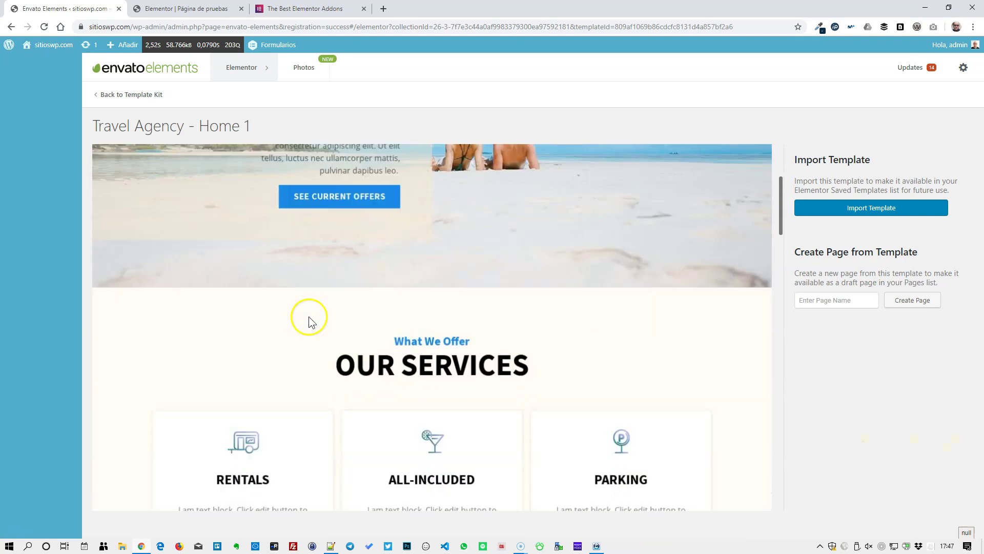
{"action": "scroll", "coordinate": [310, 323], "scroll_direction": "down", "scroll_amount": 15}
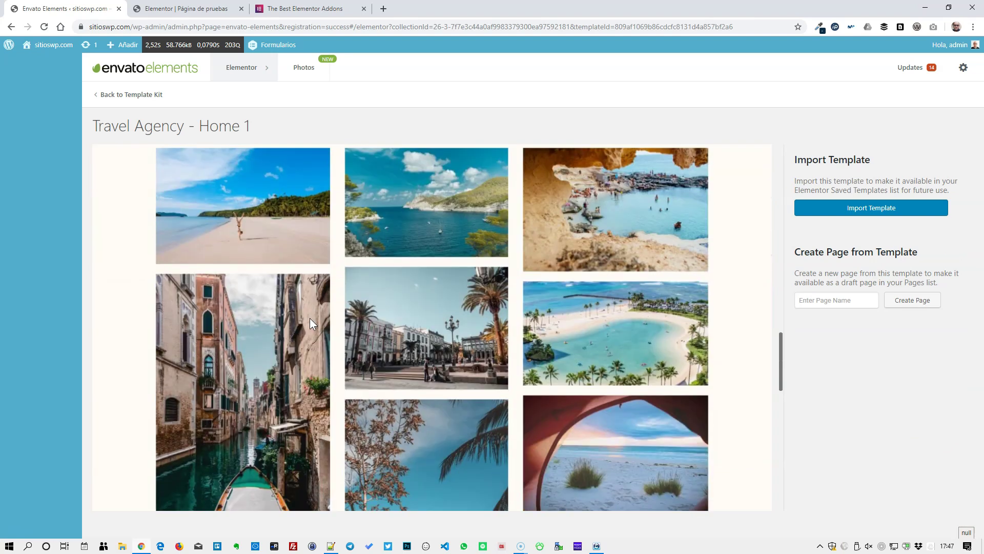
{"action": "scroll", "coordinate": [310, 318], "scroll_direction": "down", "scroll_amount": 5}
{"action": "scroll", "coordinate": [309, 319], "scroll_direction": "up", "scroll_amount": 10}
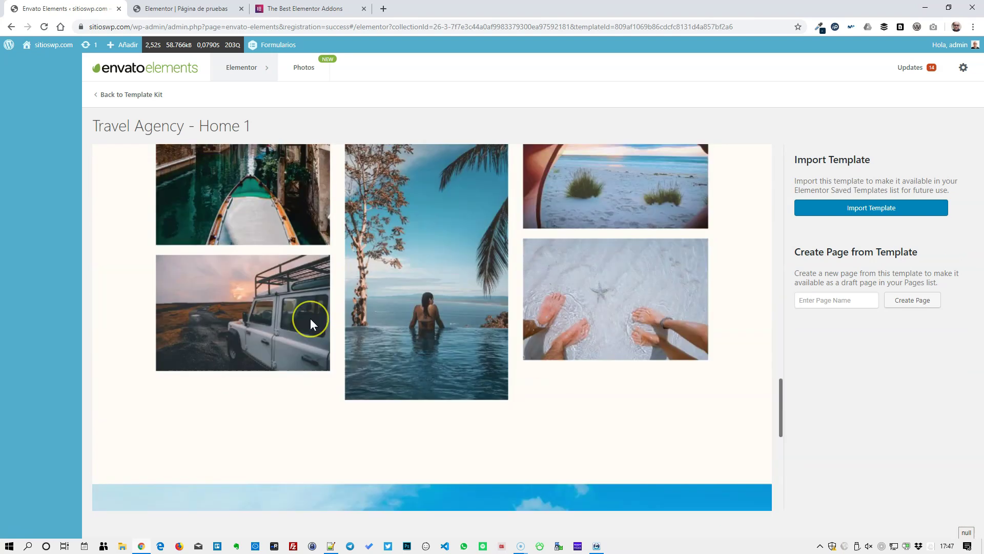
{"action": "scroll", "coordinate": [310, 318], "scroll_direction": "up", "scroll_amount": 10}
{"action": "left_click", "coordinate": [99, 94]}
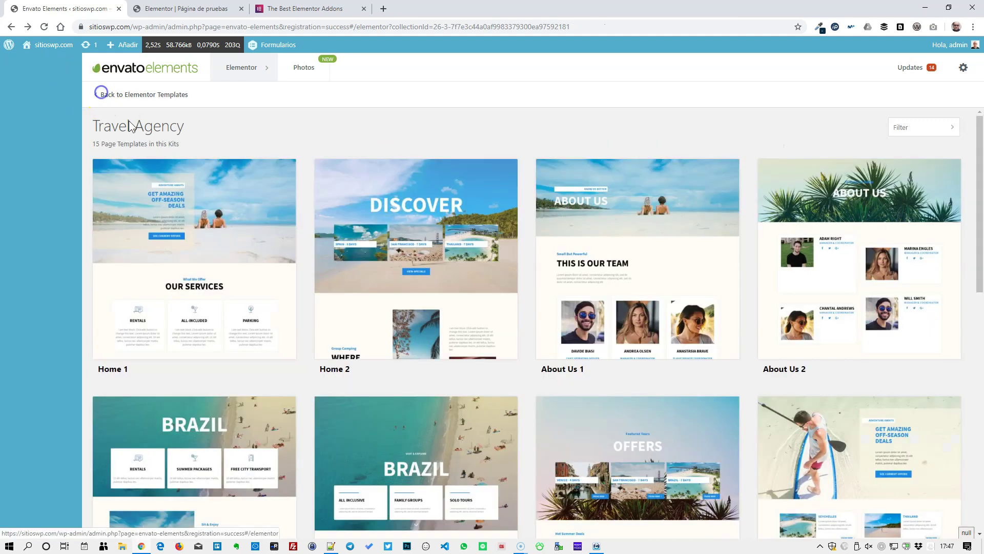
Step: Look through the Travel Agency kit's page templates and open the Pricing 1 template to examine its preview
{"action": "scroll", "coordinate": [688, 275], "scroll_direction": "down", "scroll_amount": 6}
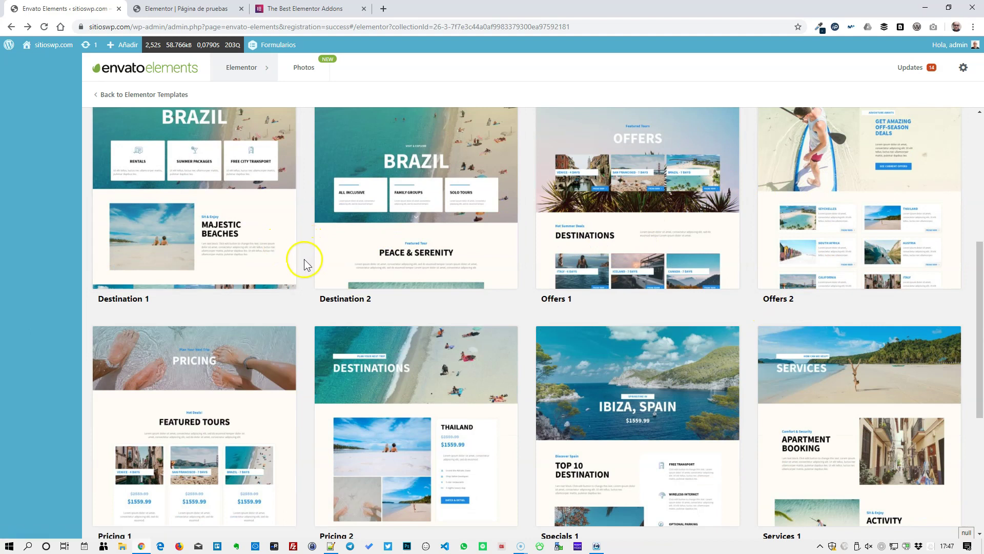
{"action": "scroll", "coordinate": [305, 259], "scroll_direction": "down", "scroll_amount": 2}
{"action": "scroll", "coordinate": [305, 265], "scroll_direction": "down", "scroll_amount": 4}
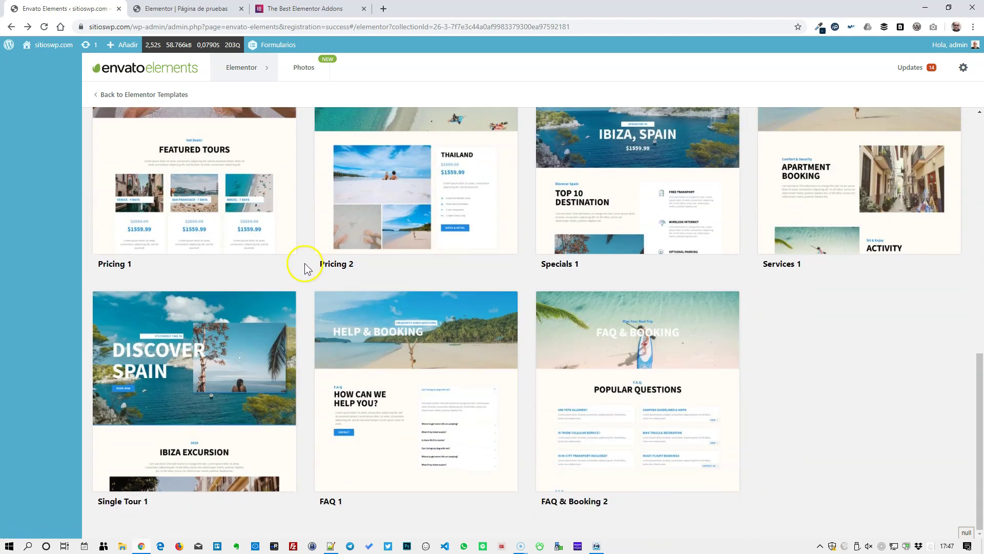
{"action": "scroll", "coordinate": [303, 295], "scroll_direction": "up", "scroll_amount": 2}
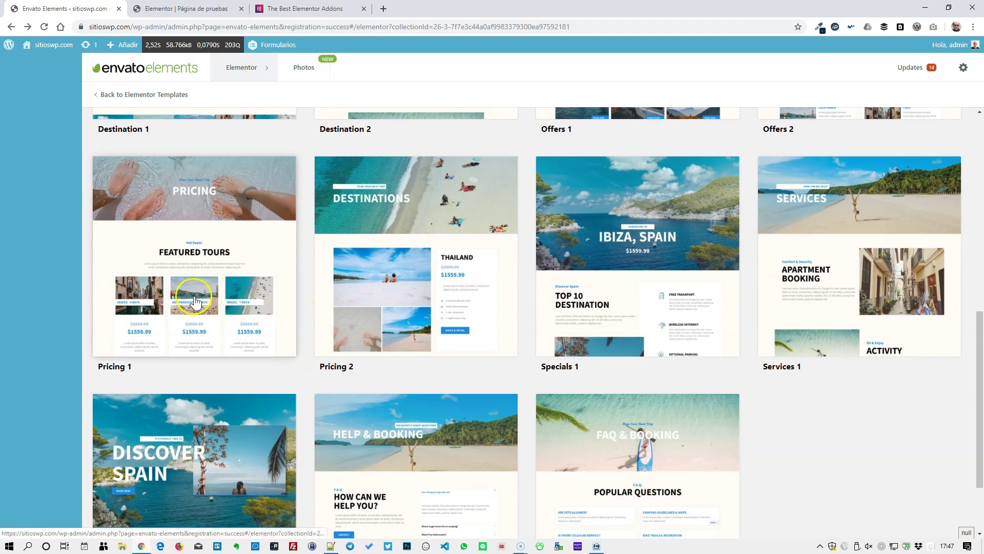
{"action": "left_click", "coordinate": [193, 313]}
{"action": "scroll", "coordinate": [222, 322], "scroll_direction": "down", "scroll_amount": 8}
{"action": "scroll", "coordinate": [253, 319], "scroll_direction": "down", "scroll_amount": 3}
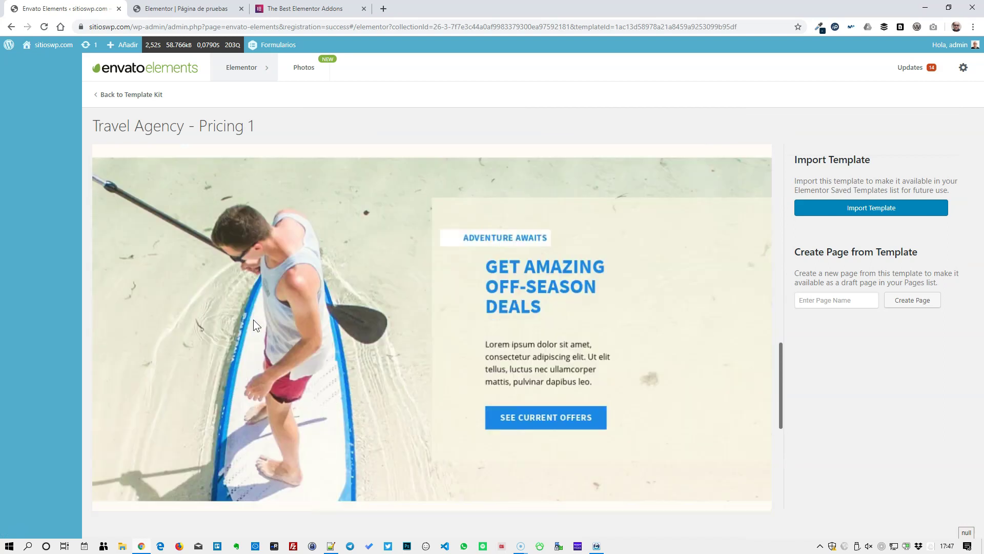
{"action": "scroll", "coordinate": [256, 317], "scroll_direction": "up", "scroll_amount": 10}
{"action": "scroll", "coordinate": [256, 320], "scroll_direction": "up", "scroll_amount": 1}
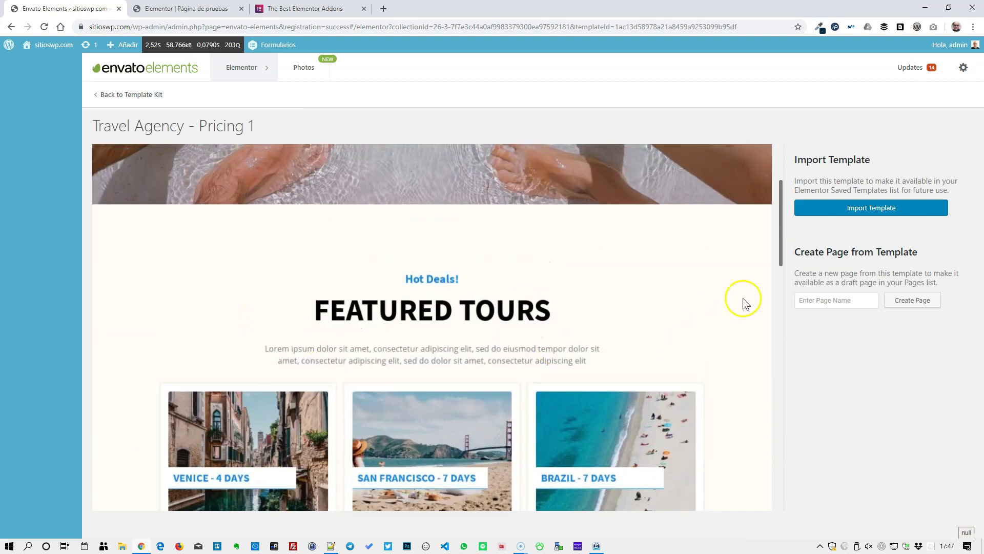
Step: Create a page named "Página de pruebas creada" from the Pricing 1 template
{"action": "left_click", "coordinate": [836, 299]}
{"action": "type", "text": "Pág"}
{"action": "type", "text": "ina de pruebas importada"}
{"action": "key", "text": "BackSpace"}
{"action": "key", "text": "BackSpace"}
{"action": "key", "text": "BackSpace"}
{"action": "key", "text": "BackSpace"}
{"action": "key", "text": "BackSpace"}
{"action": "key", "text": "BackSpace"}
{"action": "key", "text": "BackSpace"}
{"action": "type", "text": "creada"}
{"action": "left_click", "coordinate": [911, 302]}
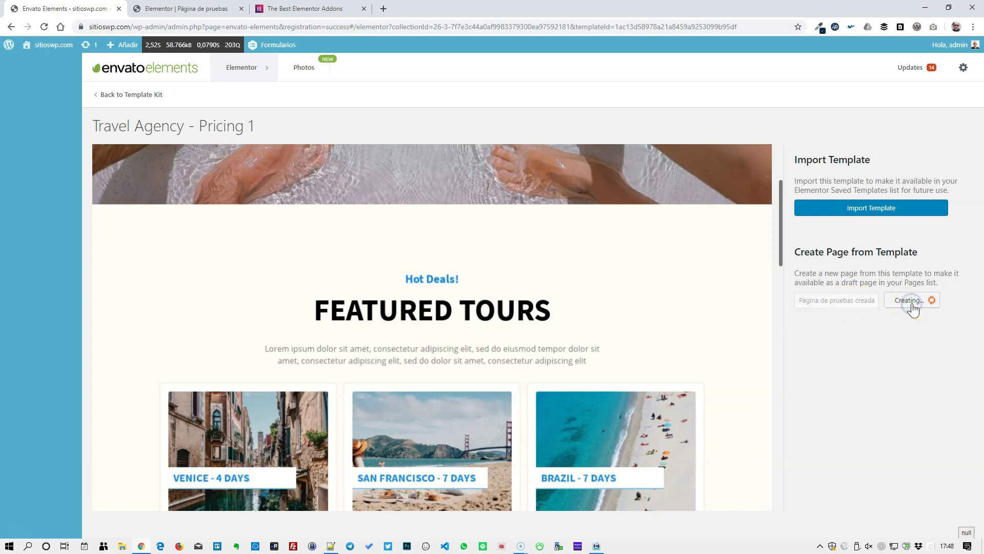